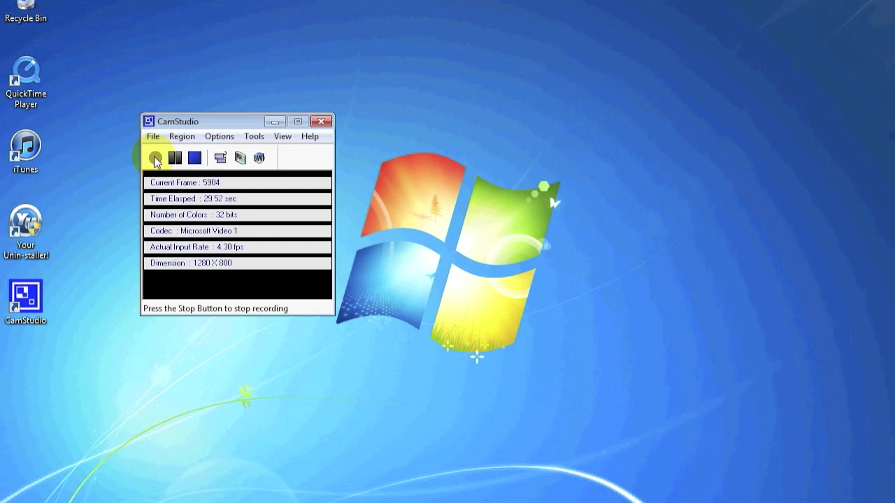
- Select the Your Uninstaller! shortcut on the desktop while the screen recording runs
left_click(42, 215)
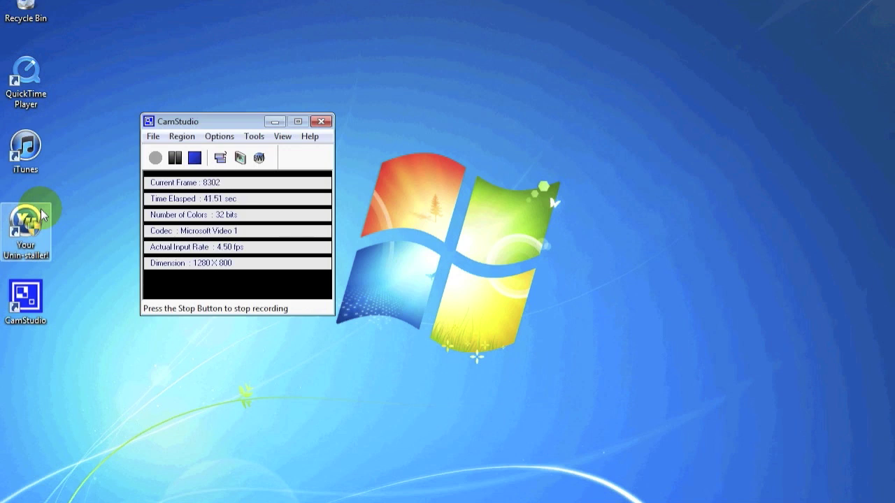
- Hide the recorder, search Google for 'old apps itunes' and open OldApps.com's iTunes result
left_click(273, 122)
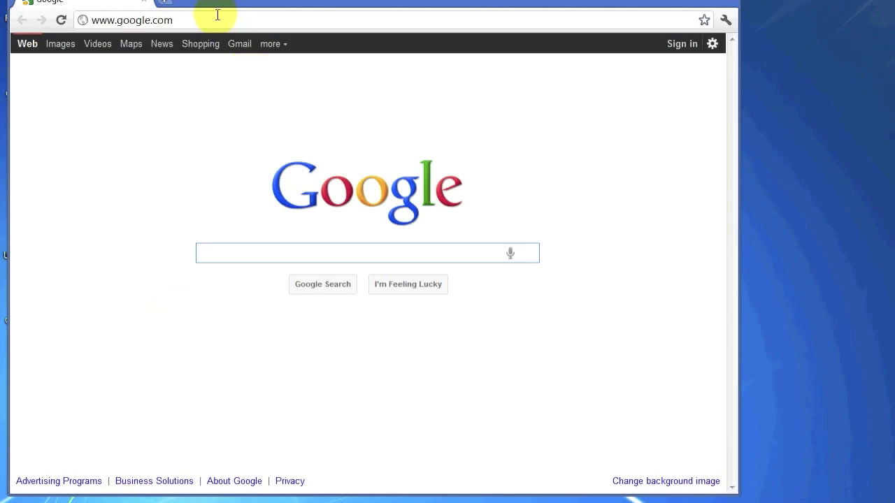
type("old app")
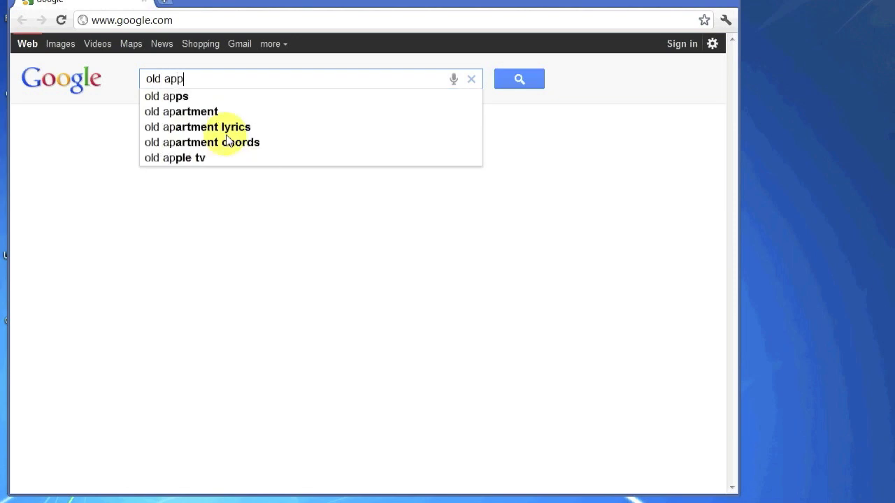
type("s itunes")
key("Return")
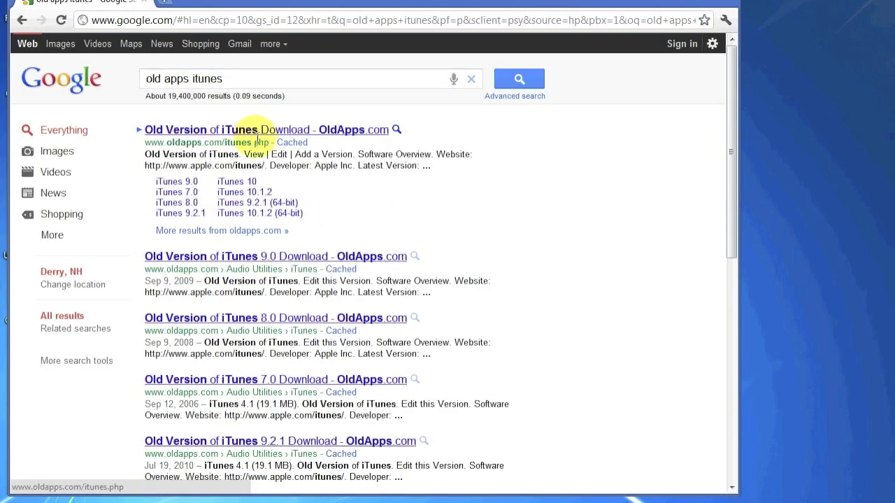
left_click(223, 136)
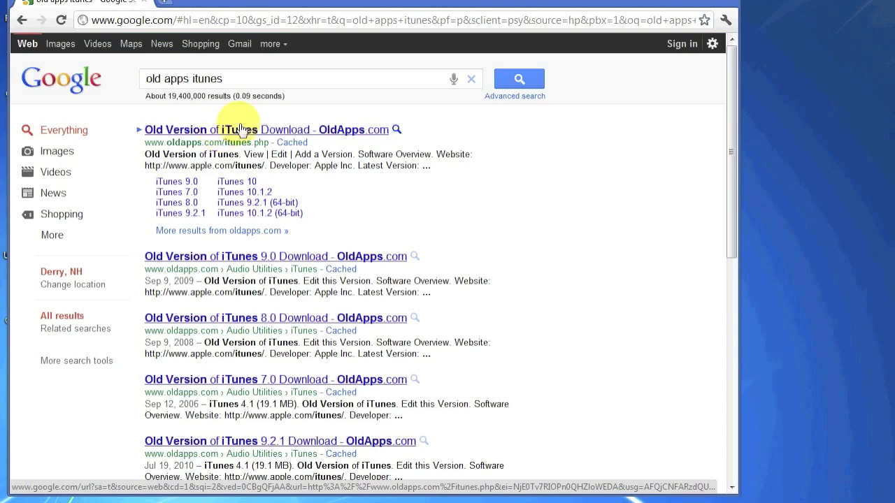
left_click(247, 136)
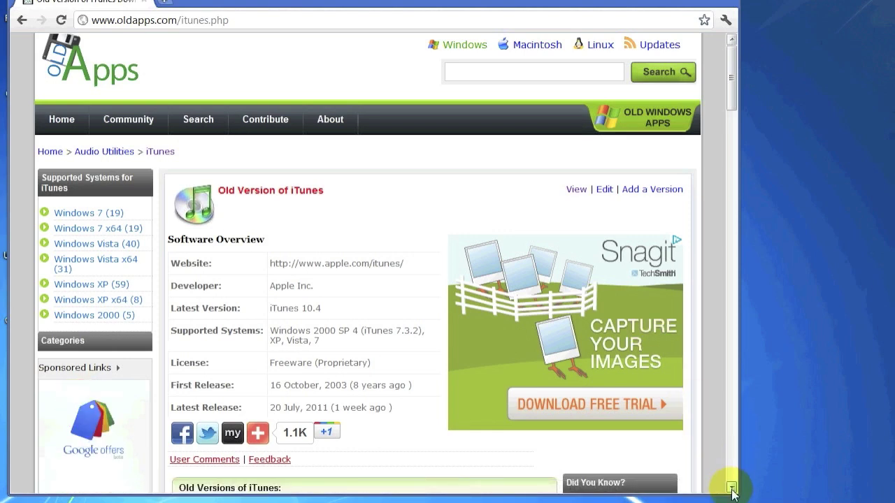
- Open OldApps.com's iTunes 10.3.1 (x64) page with its 77.83 MB download
left_click(732, 490)
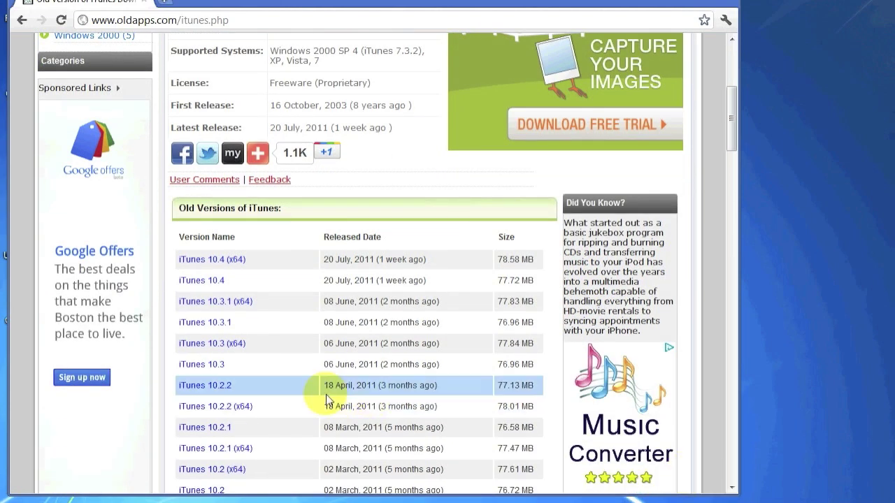
left_click(211, 302)
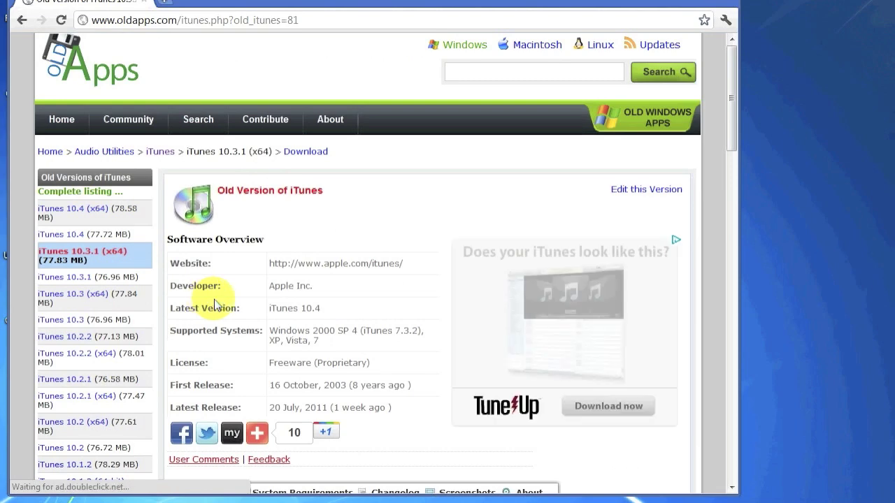
scroll(731, 486, "down", 20)
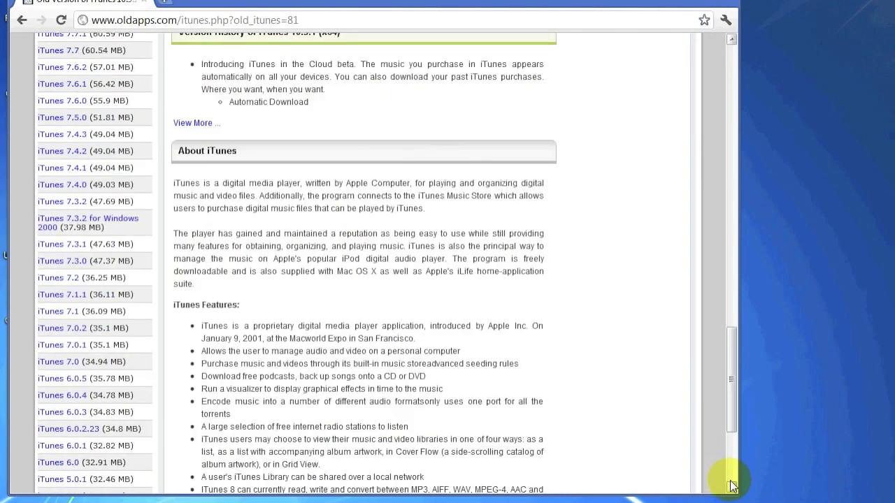
scroll(731, 43, "up", 10)
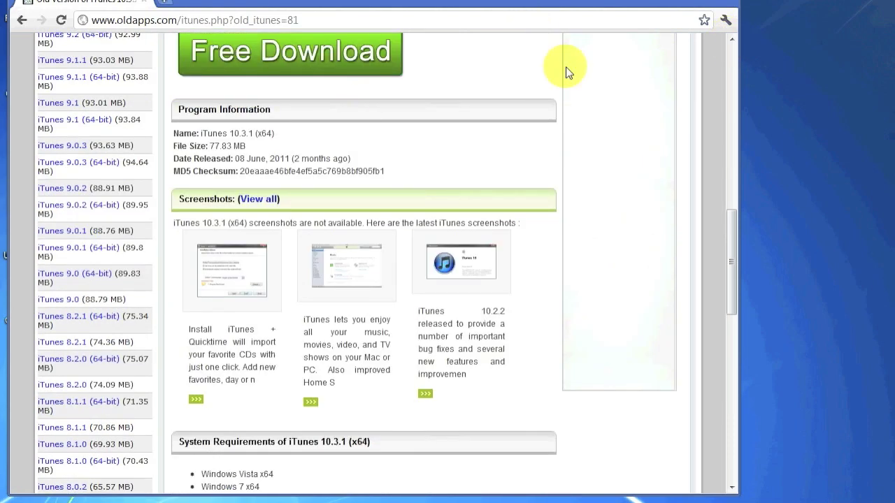
scroll(732, 40, "up", 3)
scroll(732, 40, "up", 9)
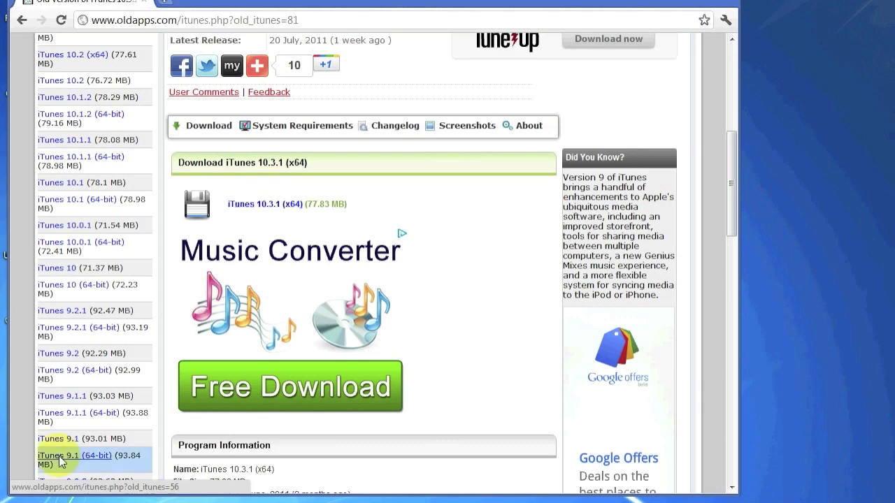
left_click(16, 500)
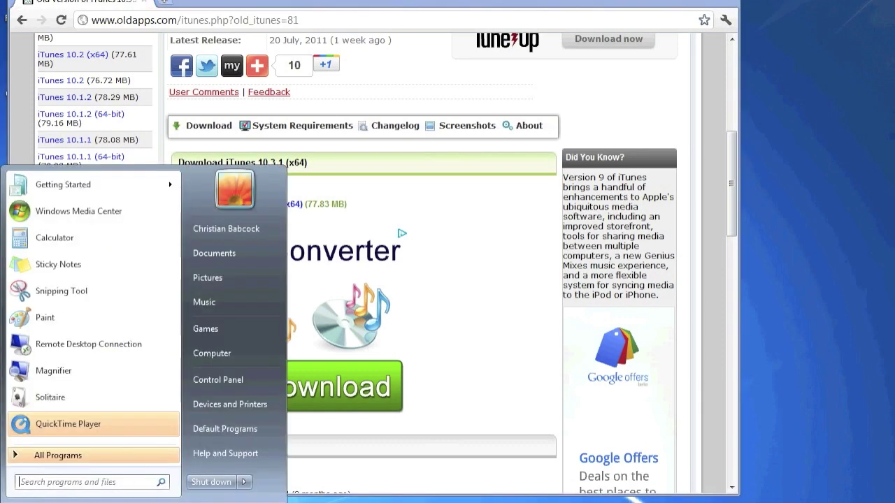
- Confirm in Computer Properties that Windows is 64-bit, then start the iTunes 10.3.1 (x64) download
right_click(212, 351)
left_click(267, 467)
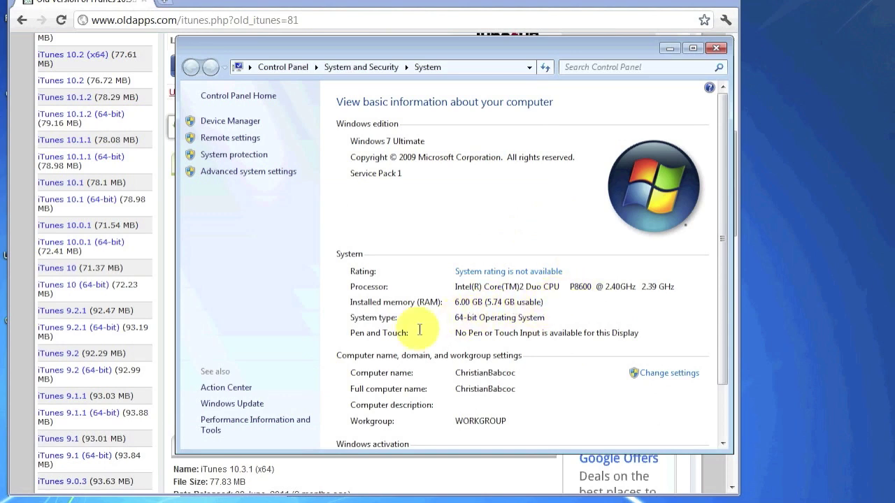
left_click(716, 48)
left_click(260, 208)
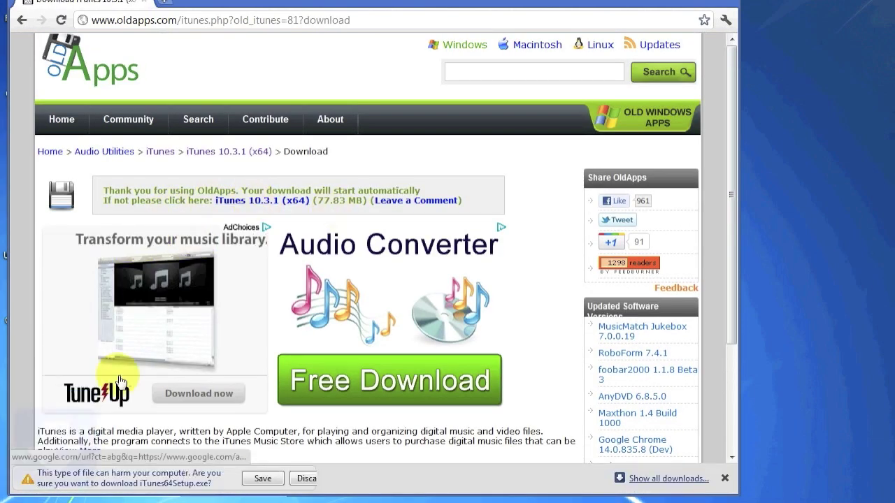
- Keep the iTunes64Setup.exe download despite the warning and show the desktop
left_click(260, 478)
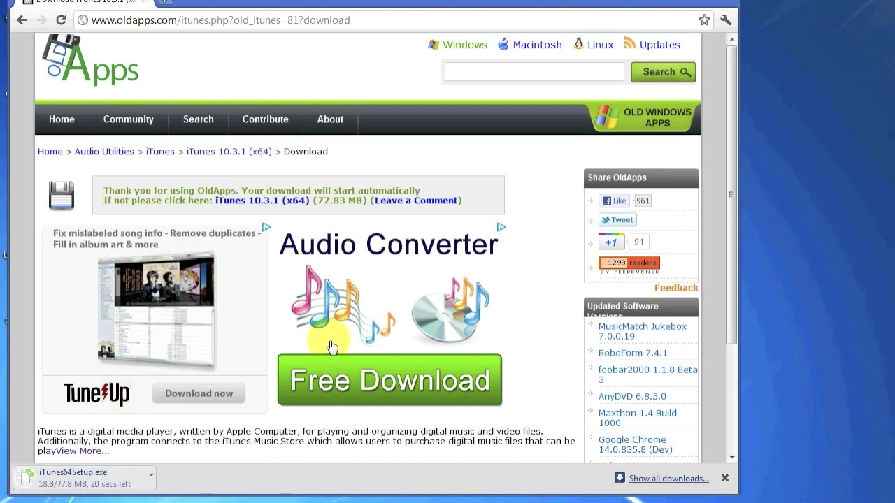
key("super+d")
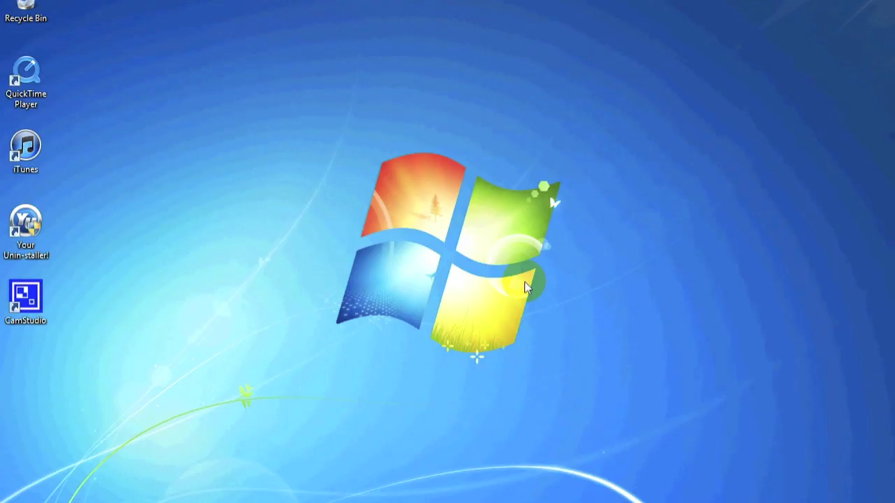
- Dismiss the already-running notice and enable 'Backup system state before uninstall' in Your Uninstaller's Options
left_click(465, 275)
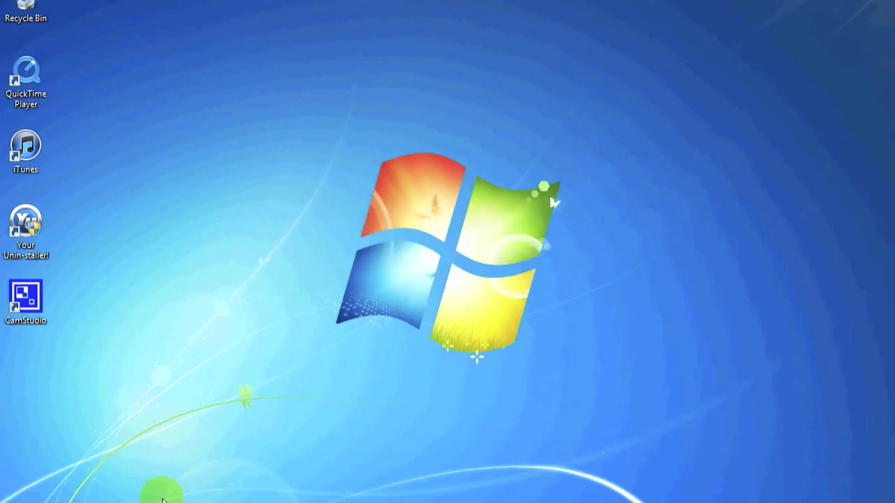
left_click(153, 500)
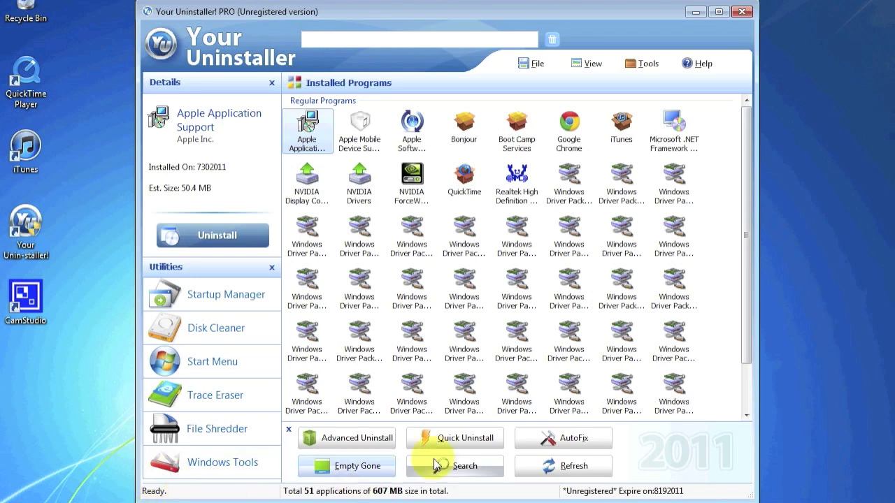
left_click(641, 64)
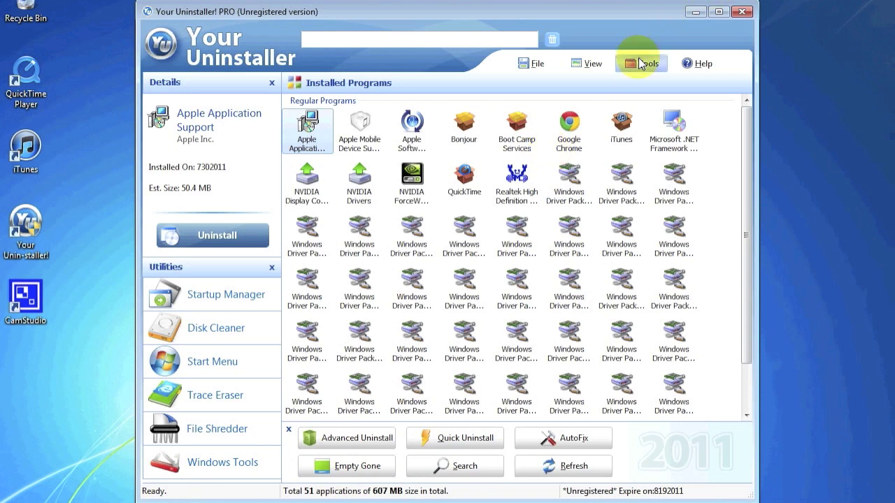
mouse_move(667, 145)
left_click(650, 83)
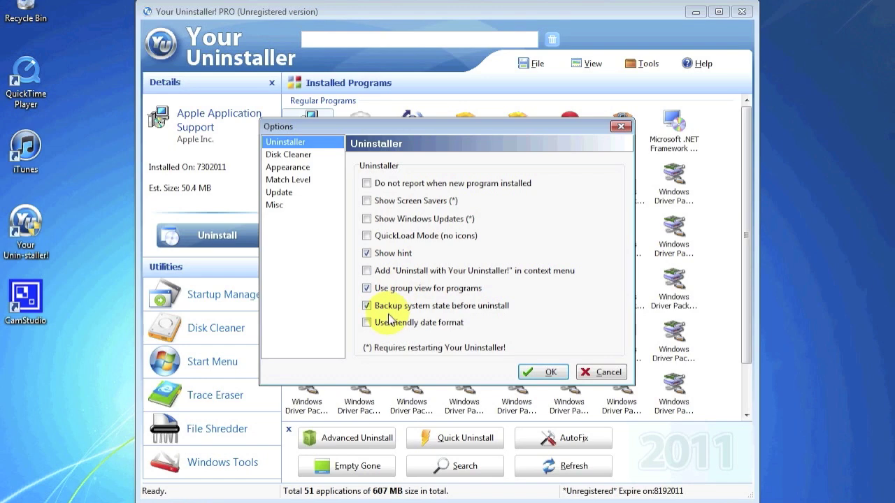
mouse_move(396, 312)
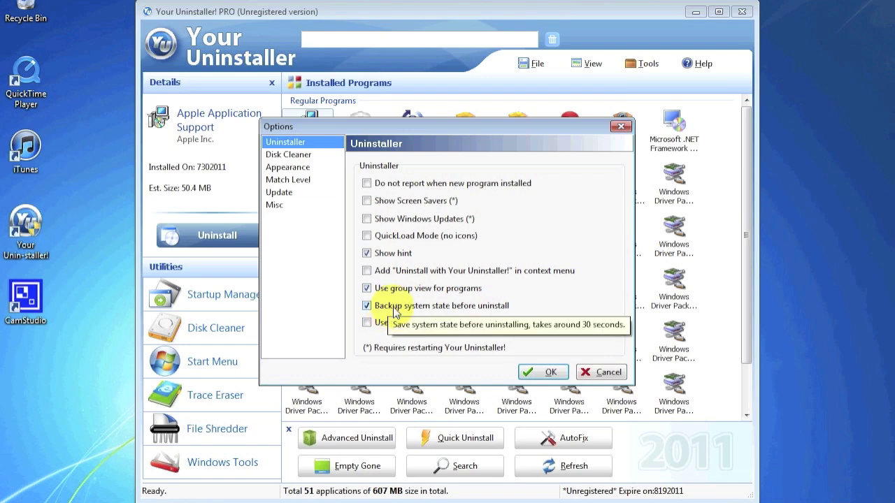
left_click(396, 312)
left_click(540, 370)
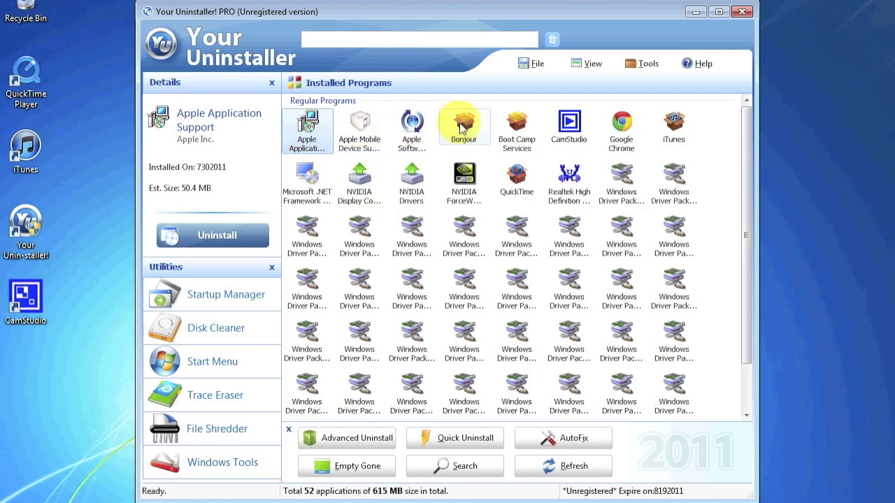
mouse_move(680, 123)
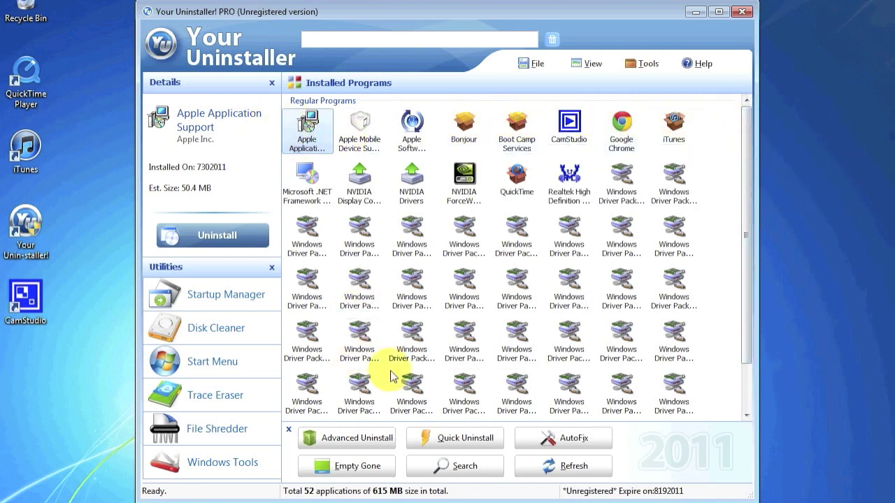
- Quick-uninstall Apple Application Support, choosing not to close running applications
left_click(423, 440)
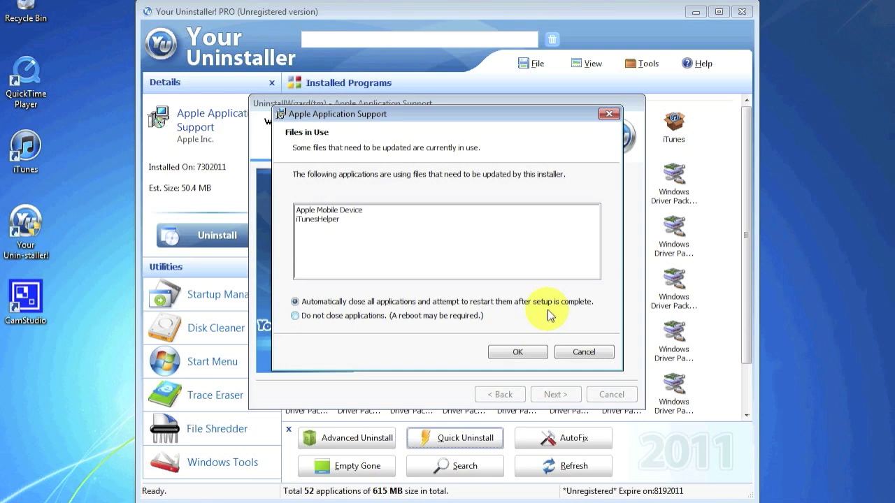
left_click(295, 315)
left_click(526, 353)
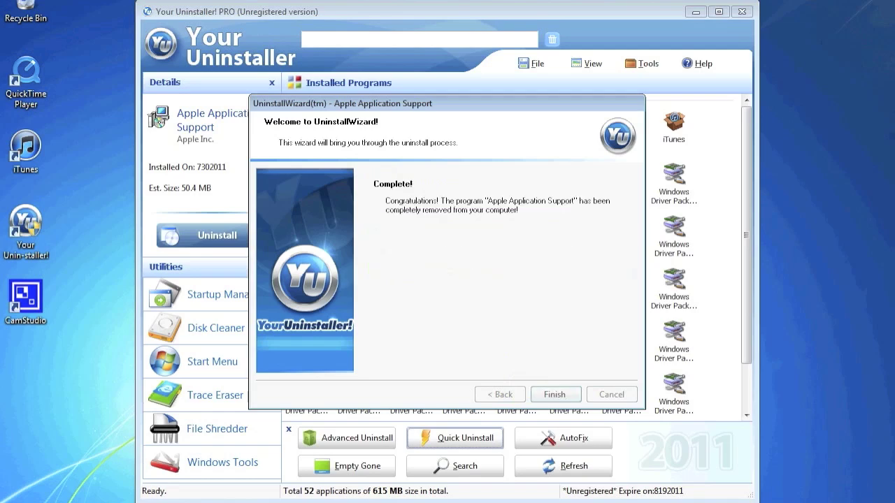
left_click(16, 497)
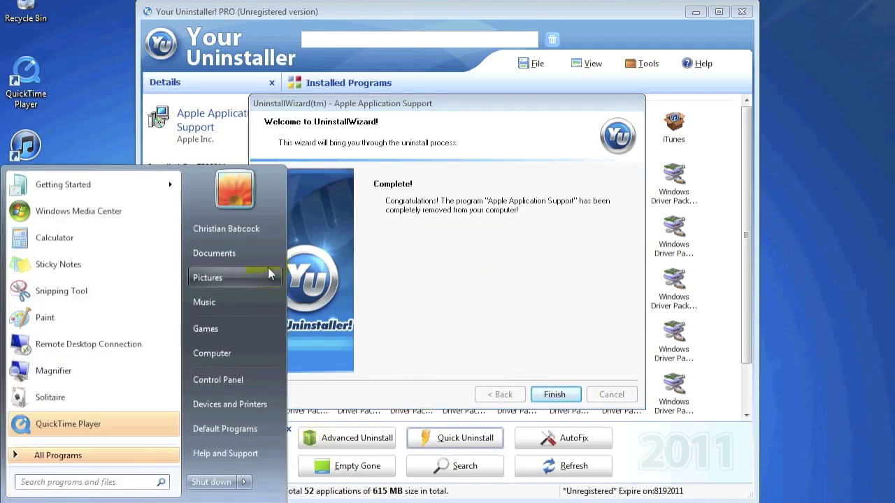
left_click(245, 231)
double_click(435, 130)
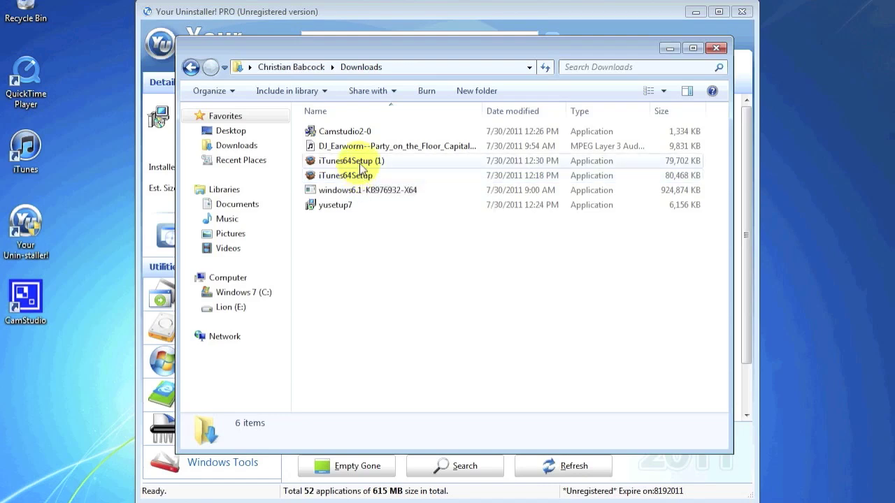
left_click(716, 49)
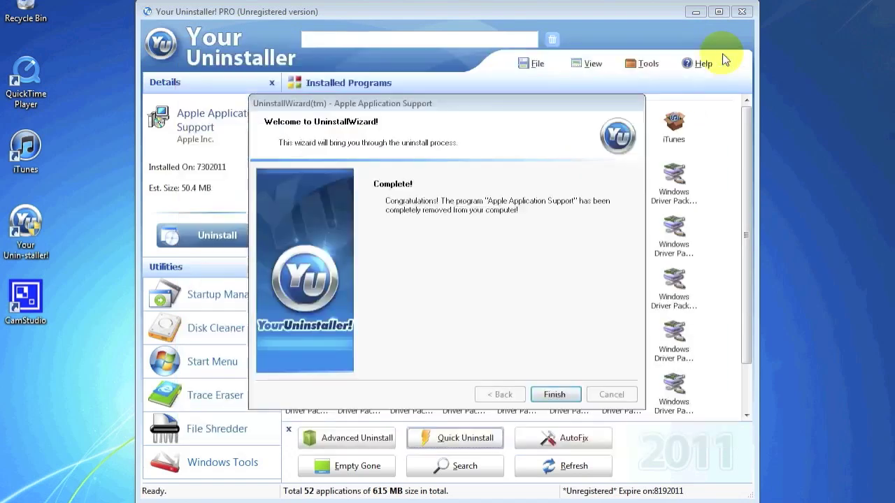
- Finish the previous wizard, then quick-uninstall Apple Mobile Device Support through to completion
left_click(554, 395)
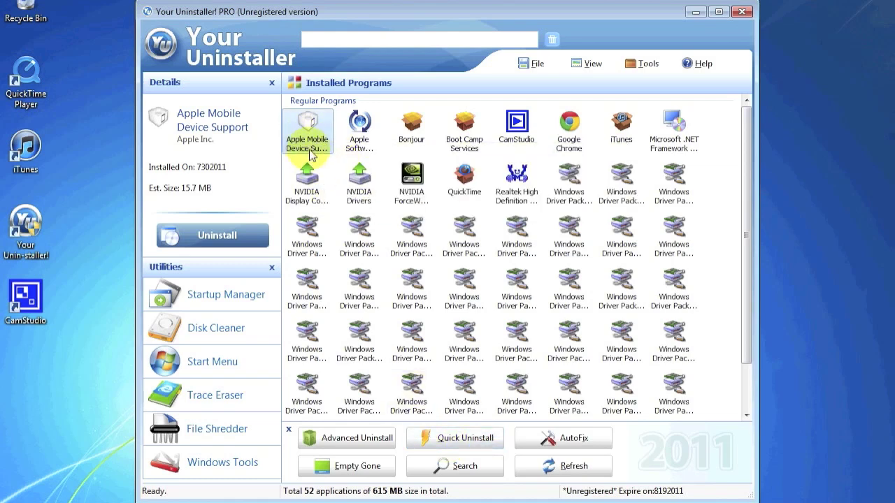
mouse_move(309, 149)
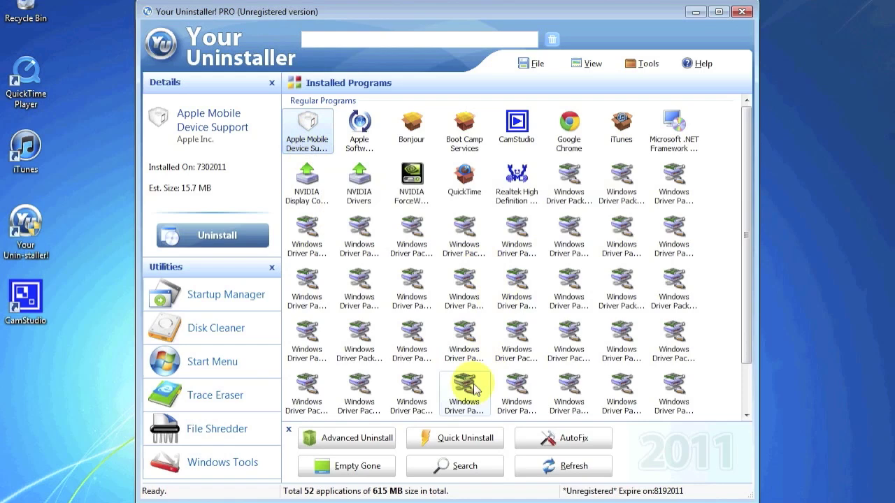
left_click(451, 446)
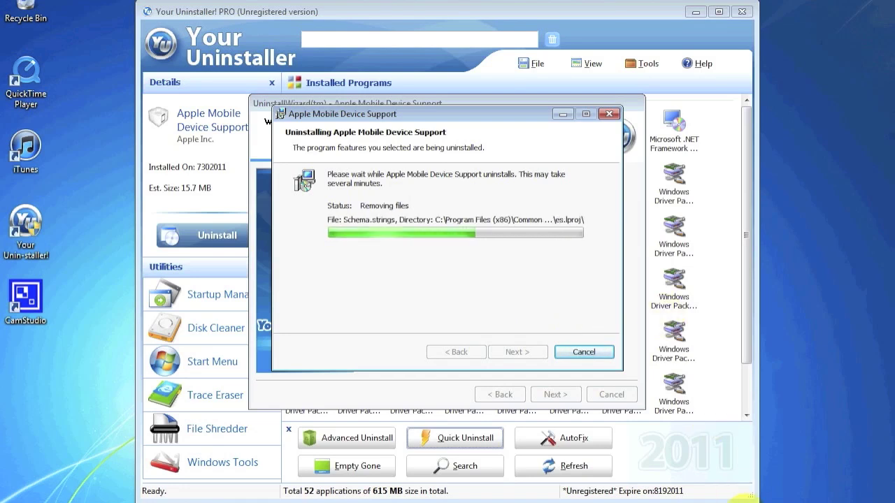
left_click(755, 501)
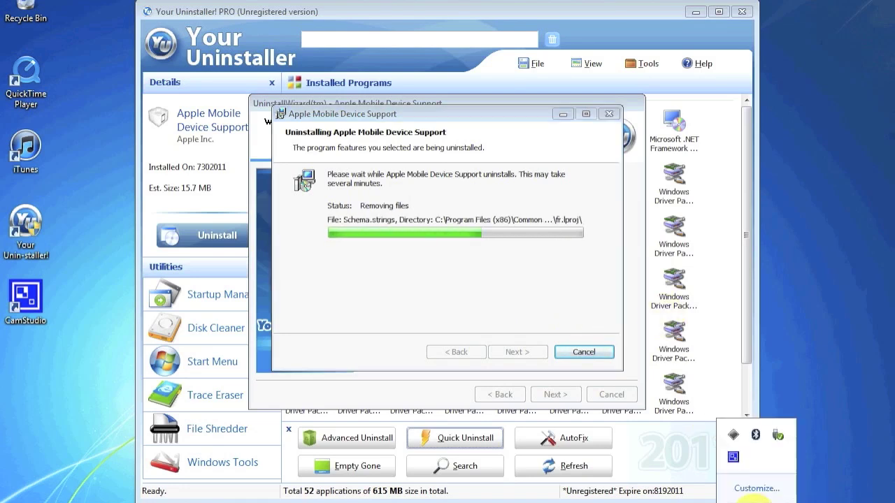
right_click(733, 457)
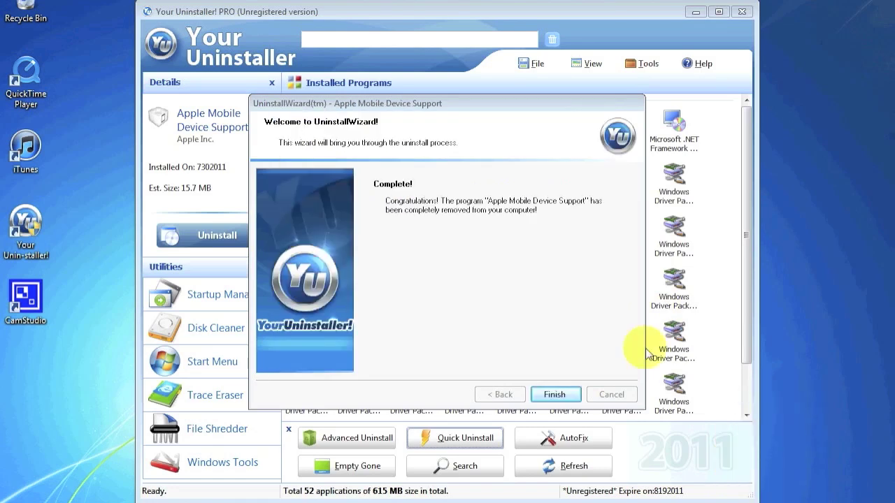
left_click(554, 394)
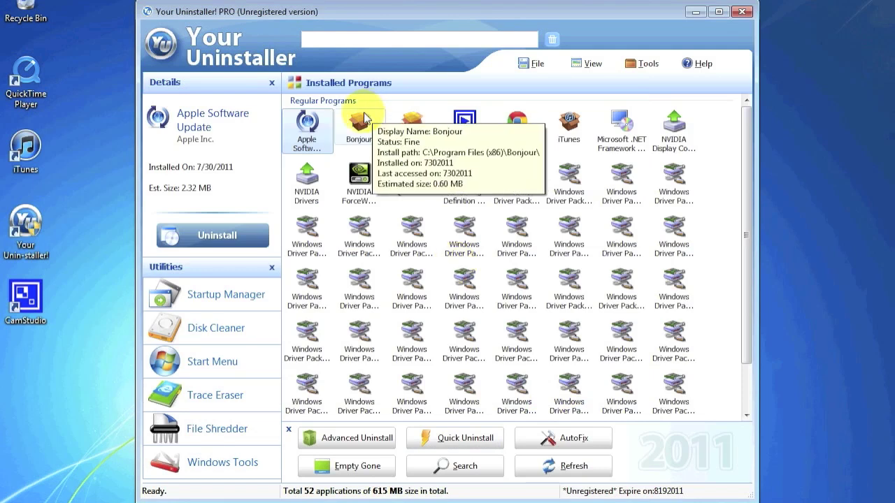
- Quick-uninstall Bonjour, pause the screen recording, and finish the removal wizard
left_click(359, 126)
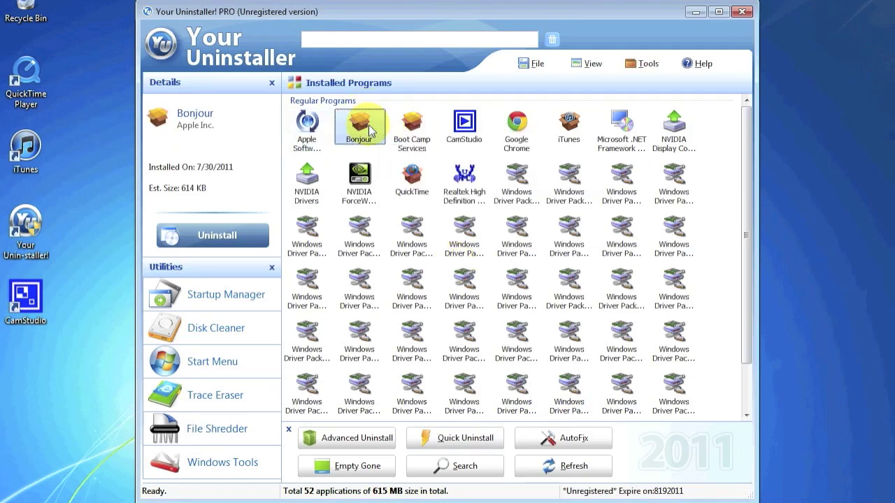
left_click(462, 434)
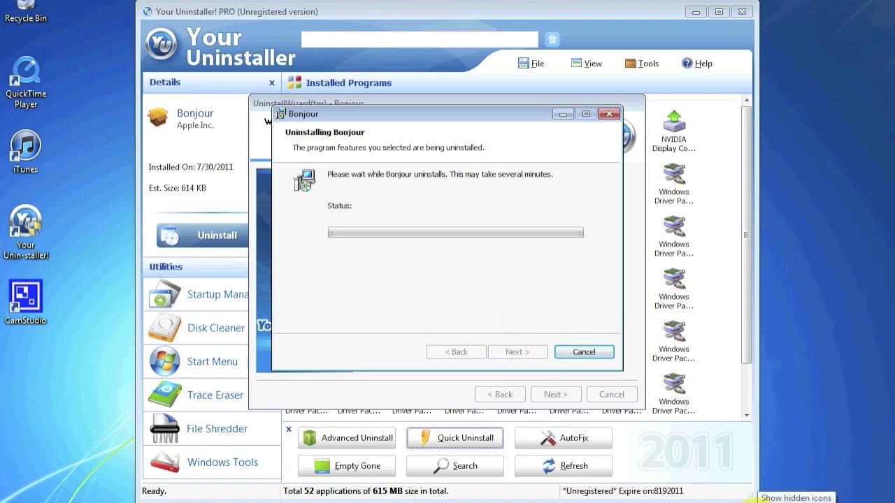
left_click(754, 499)
right_click(733, 458)
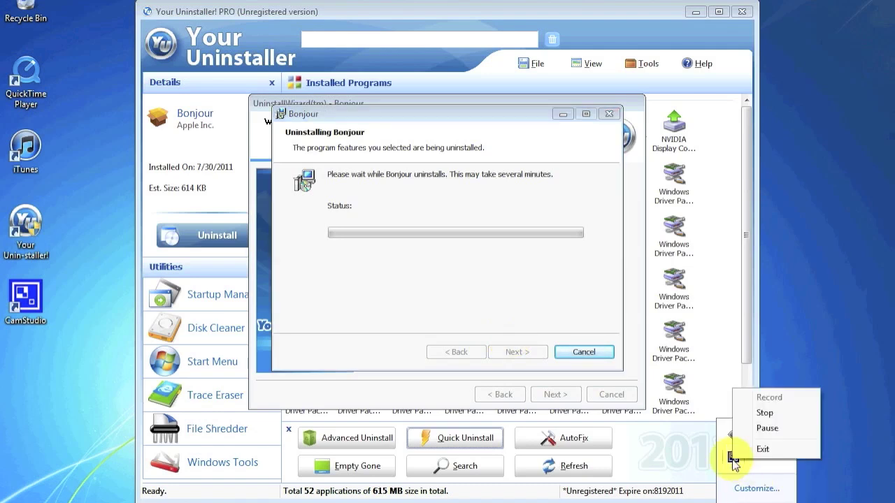
left_click(767, 429)
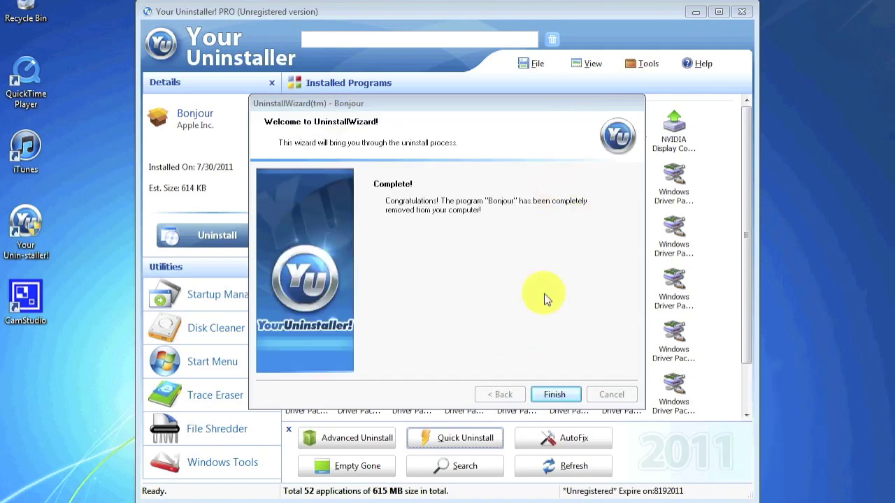
left_click(554, 393)
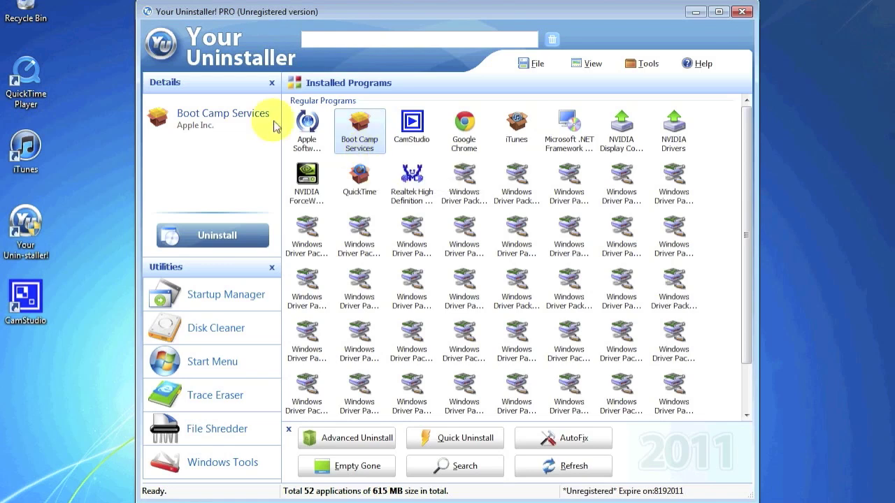
- View Apple Software Update's details, then select iTunes (117.49 MB) and bring up its actions menu
mouse_move(295, 126)
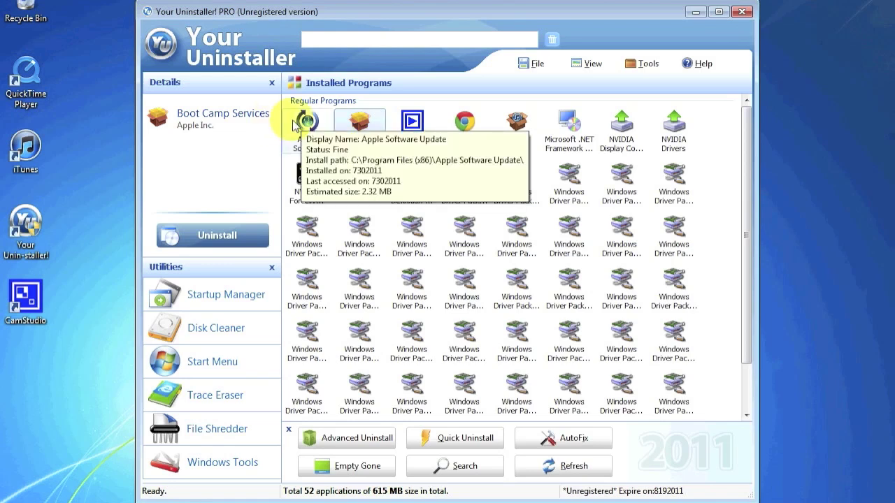
left_click(300, 125)
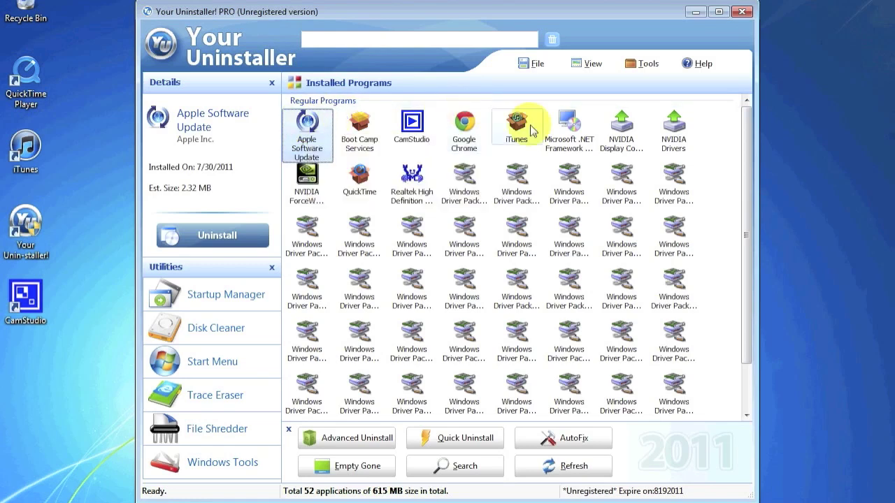
mouse_move(530, 124)
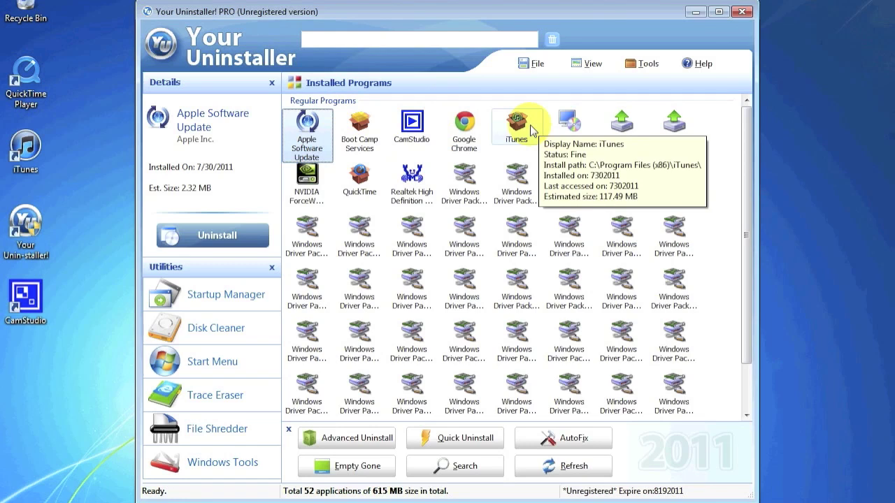
left_click(524, 131)
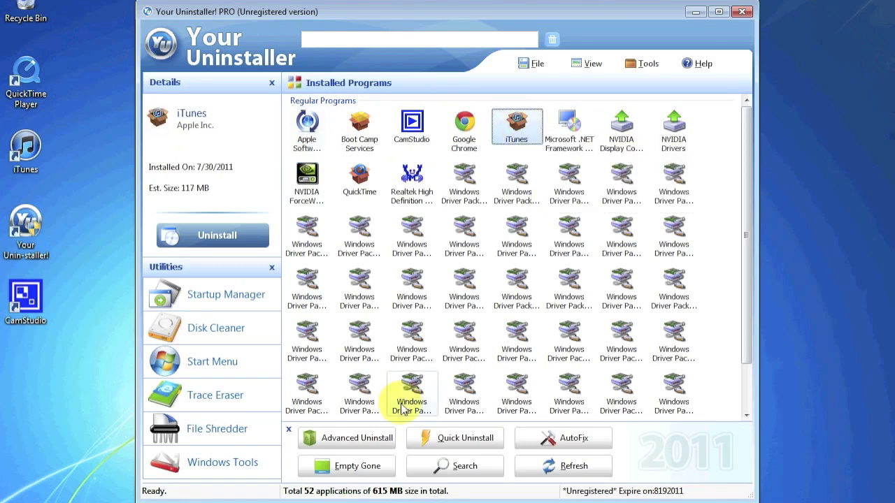
right_click(518, 130)
- Uninstall iTunes in Super Mode, the full-system scan that removes all traces
left_click(544, 136)
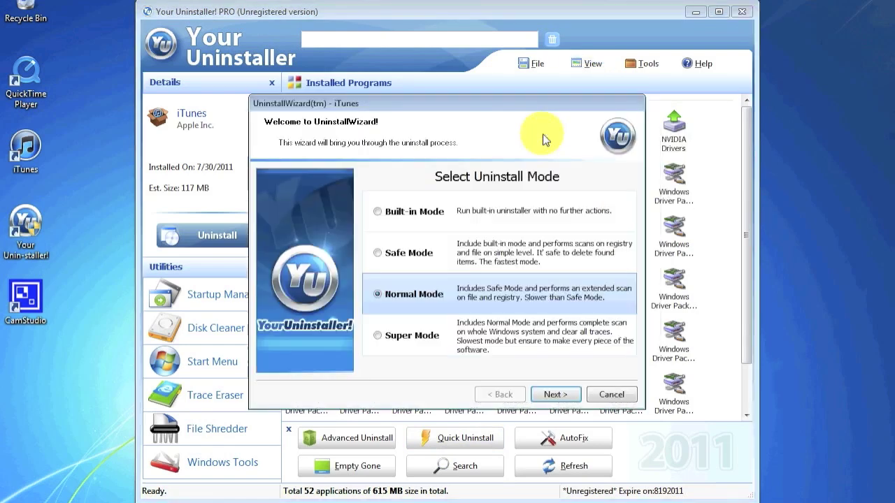
left_click(401, 338)
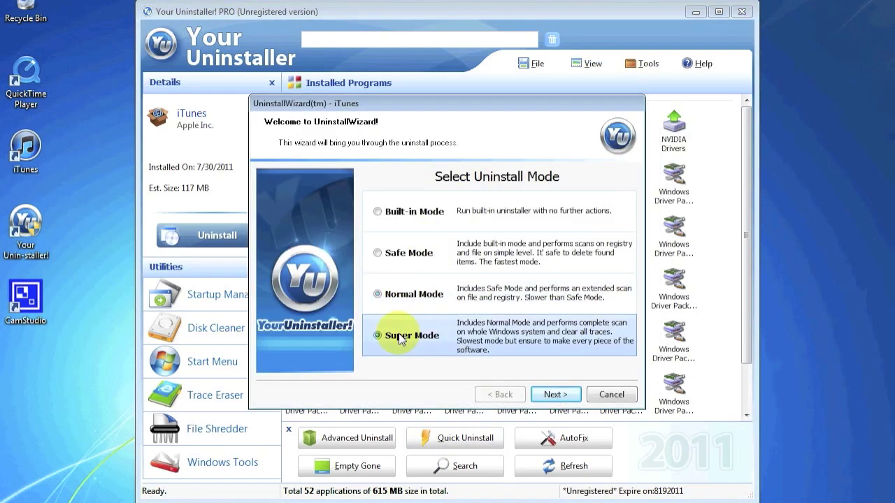
left_click(553, 396)
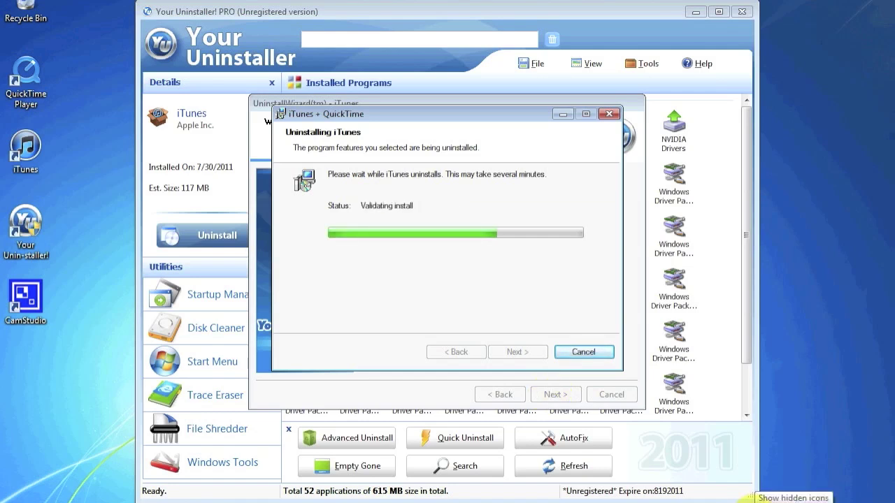
- Pause the CamStudio screen recording from the system tray, then reopen the recorder's options
left_click(749, 498)
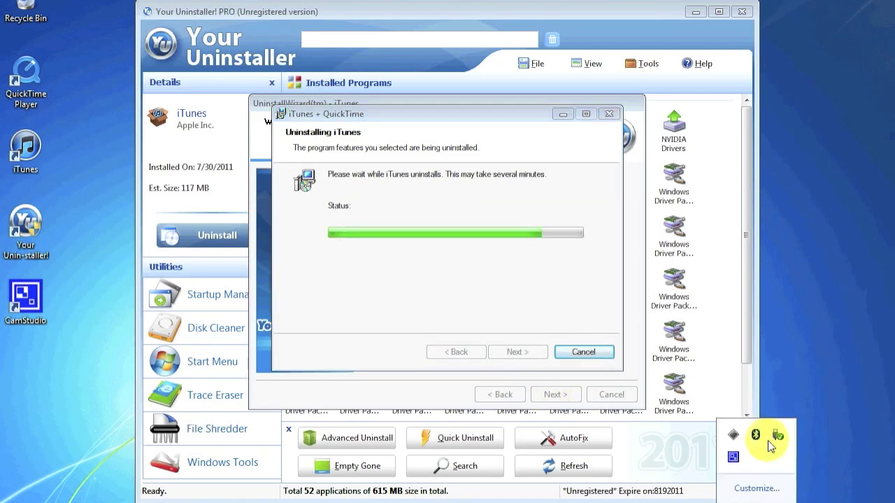
right_click(734, 463)
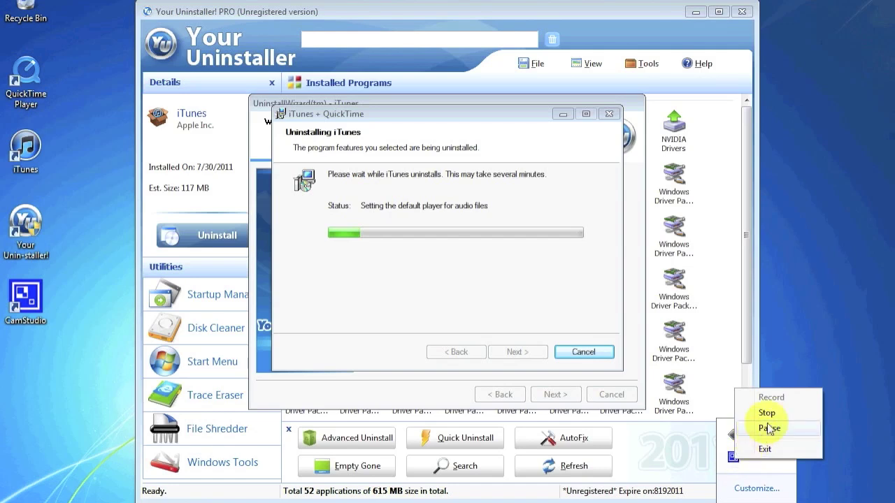
left_click(775, 395)
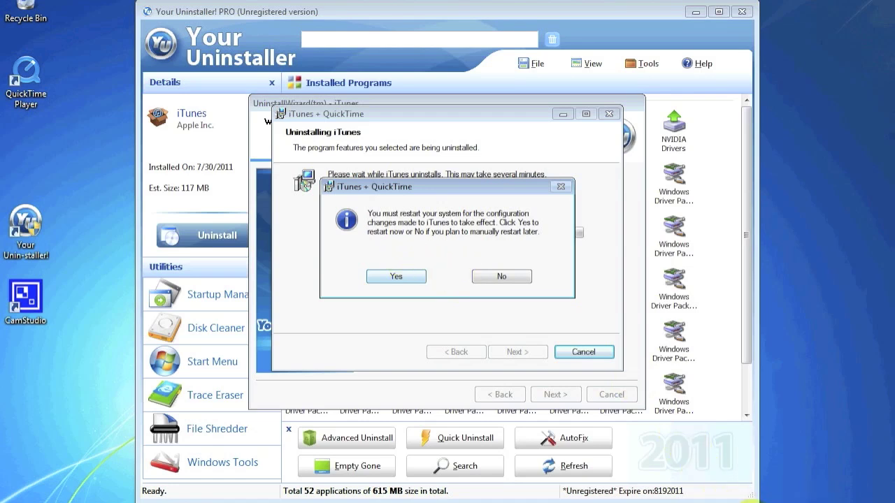
left_click(762, 500)
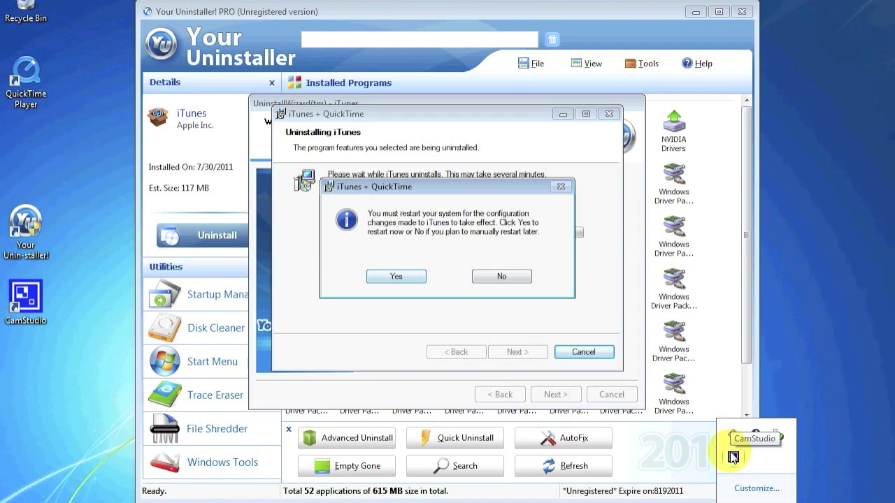
right_click(732, 457)
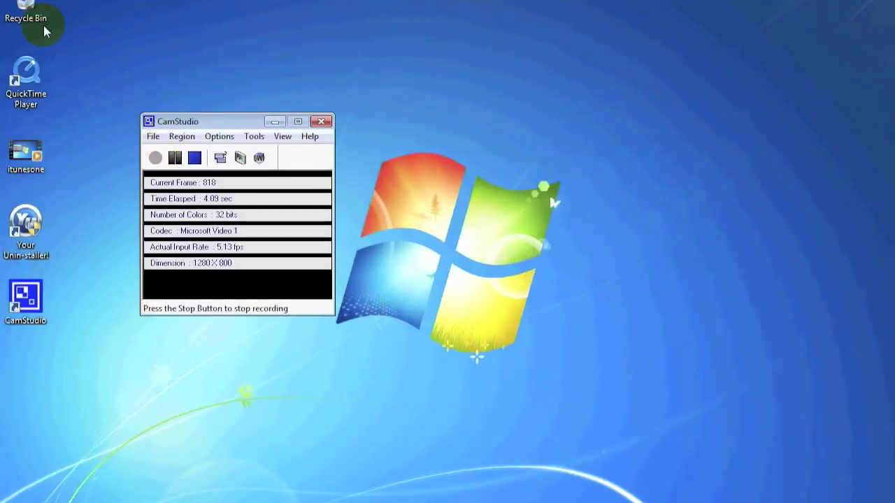
- Open the Downloads folder through the Start menu's user folder and select iTunes64Setup (1)
left_click(7, 500)
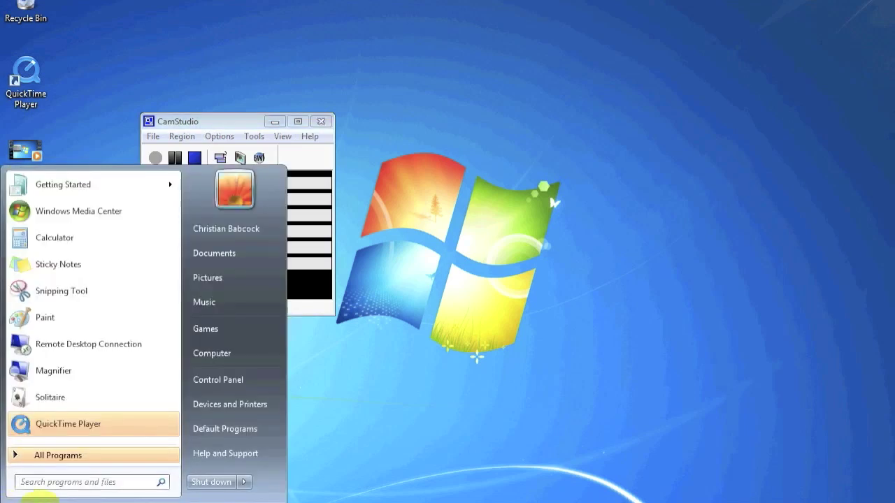
type("itunes")
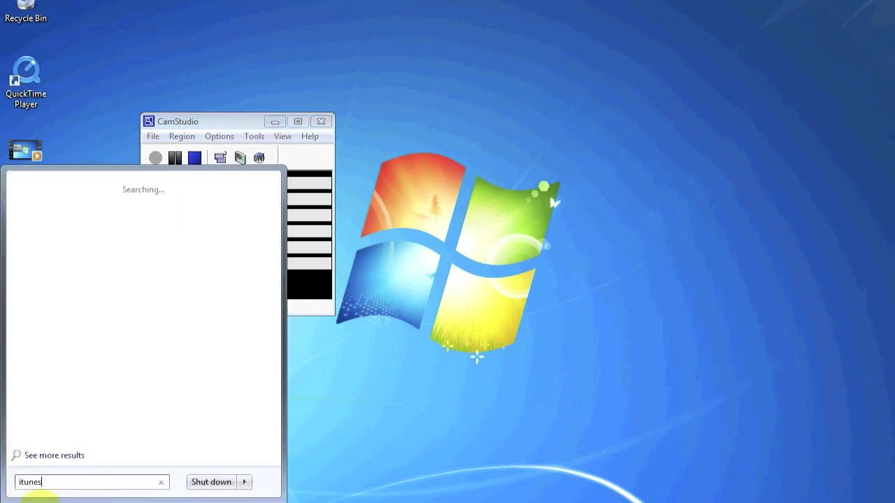
left_click(444, 320)
left_click(7, 498)
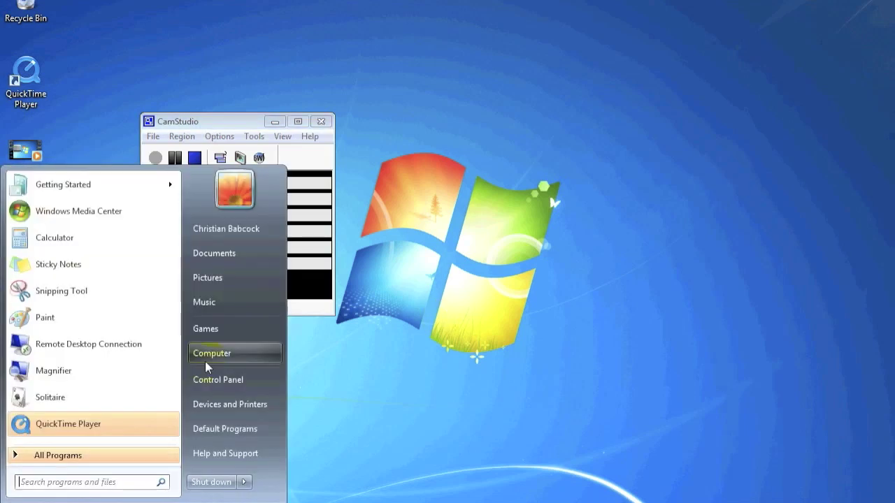
left_click(261, 228)
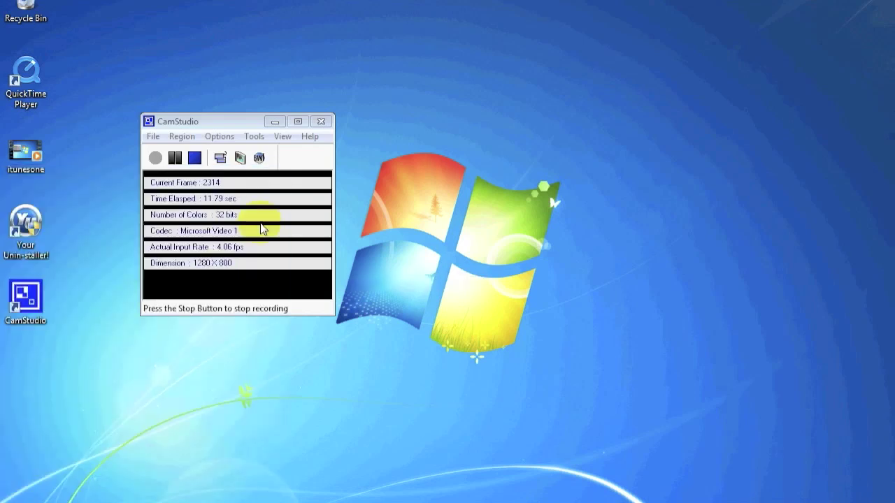
double_click(434, 133)
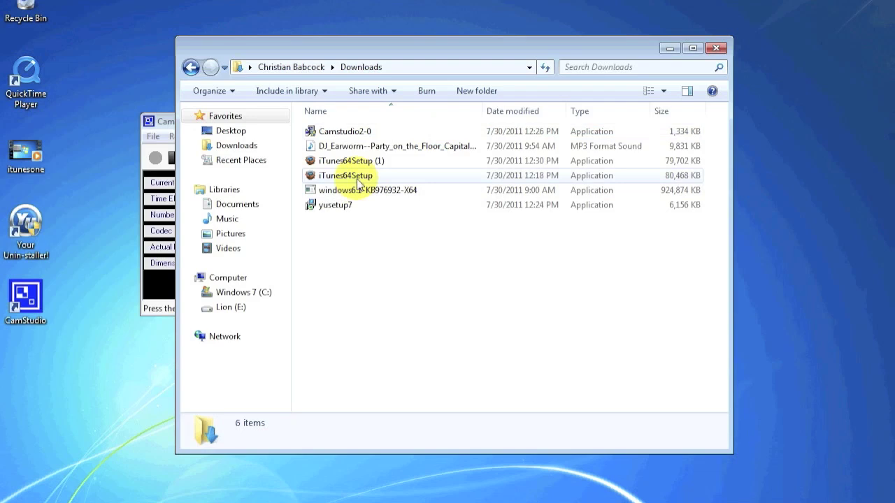
mouse_move(359, 170)
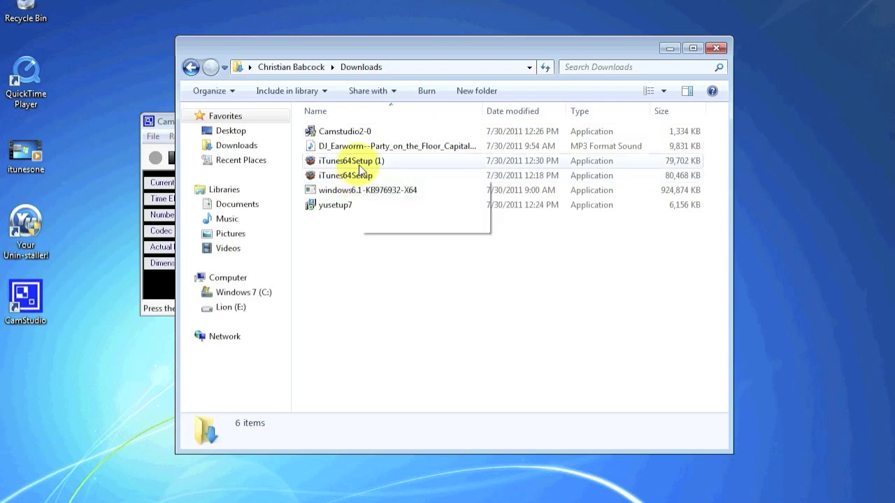
left_click(359, 165)
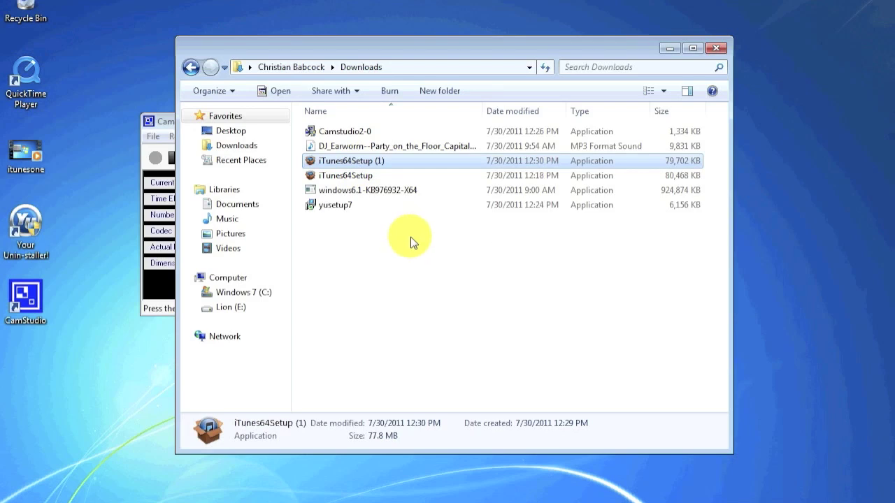
- Run iTunes64Setup (1) as administrator instead of the normal prompt, and approve the UAC request
key("Return")
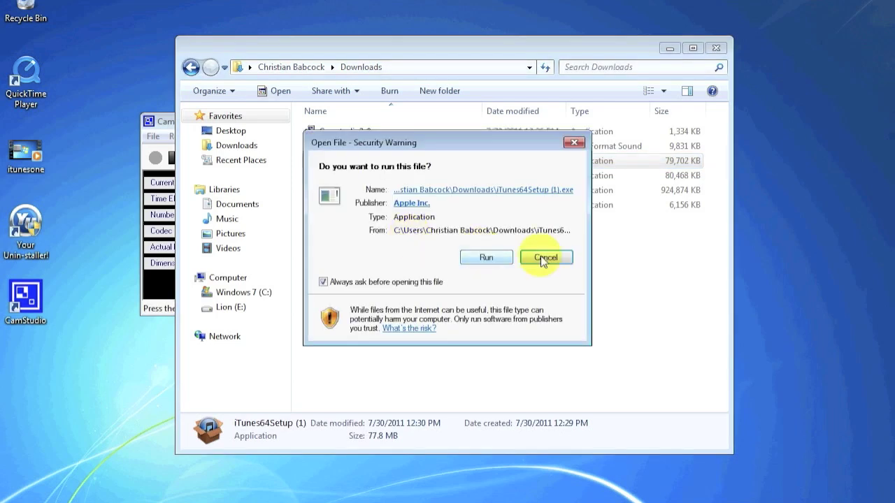
left_click(540, 257)
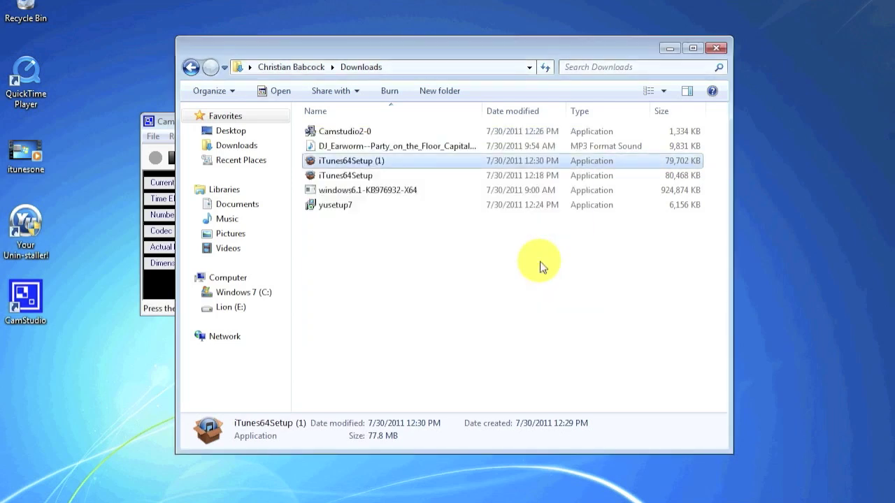
right_click(379, 170)
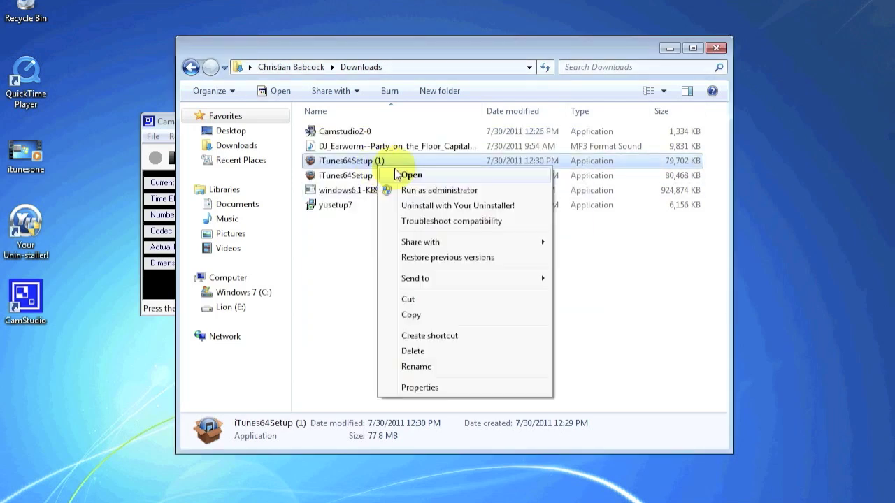
left_click(423, 194)
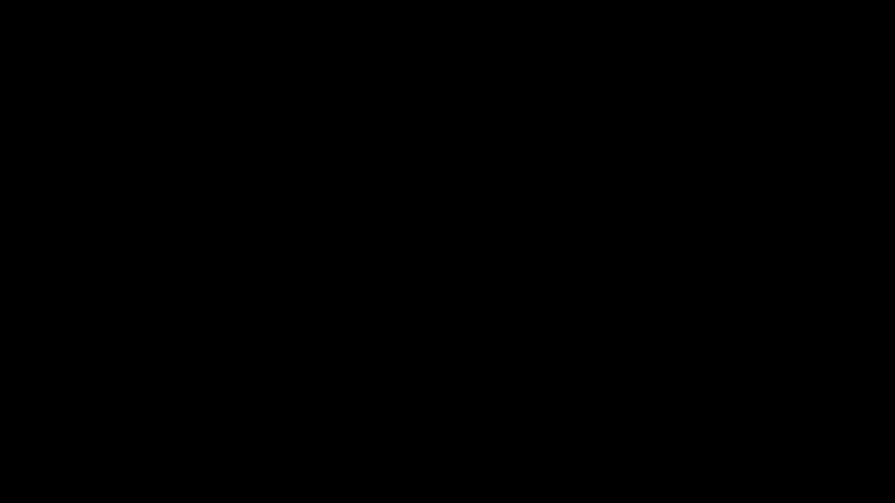
left_click(525, 294)
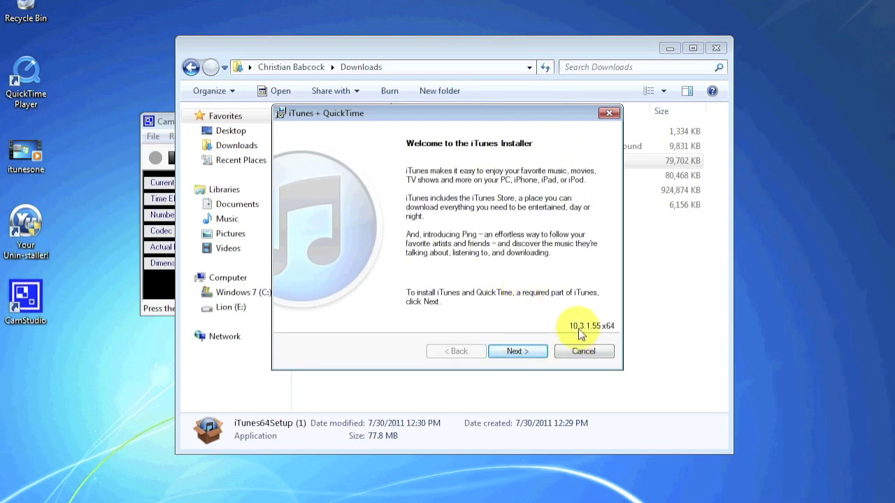
- Accept the licence agreement and install iTunes + QuickTime with the default options
left_click(518, 351)
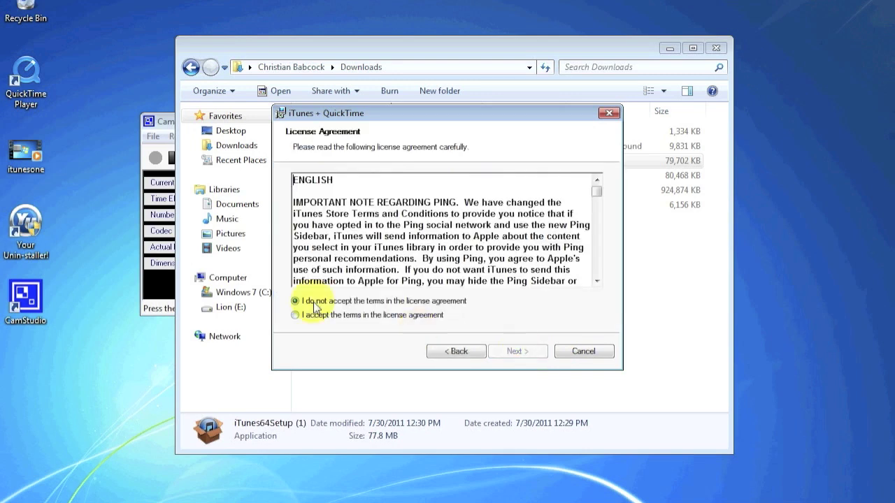
left_click(311, 314)
left_click(520, 354)
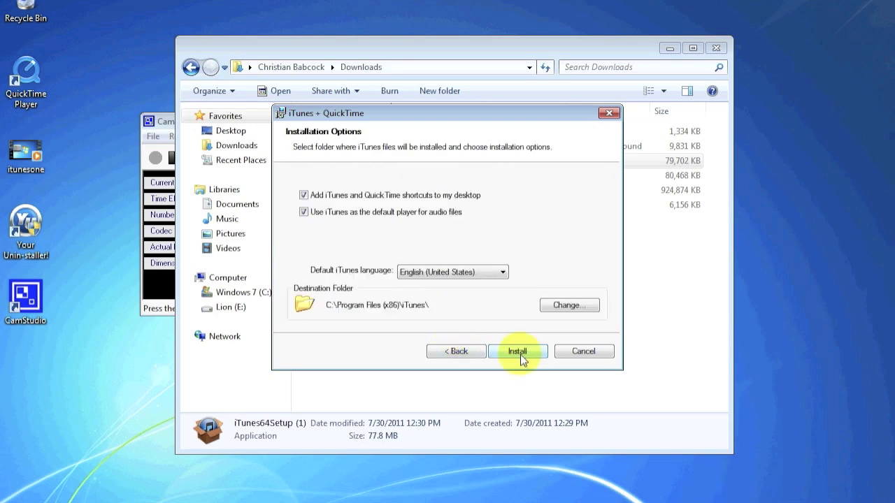
left_click(520, 354)
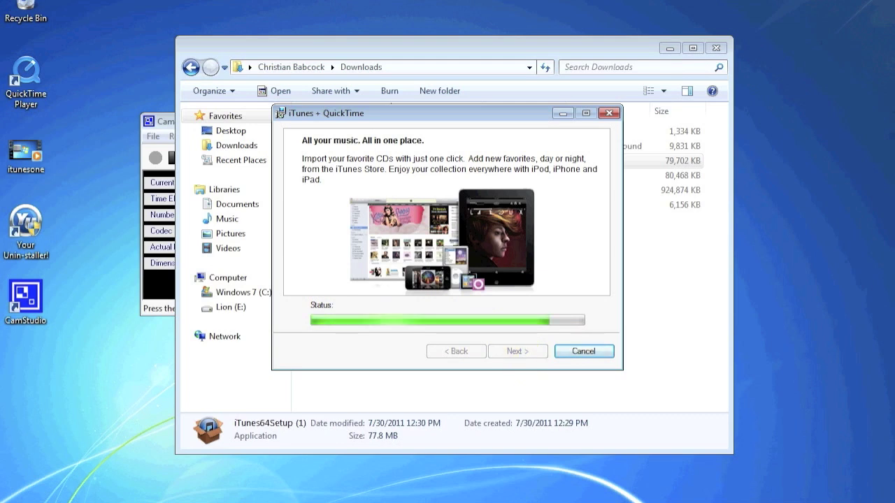
left_click(773, 501)
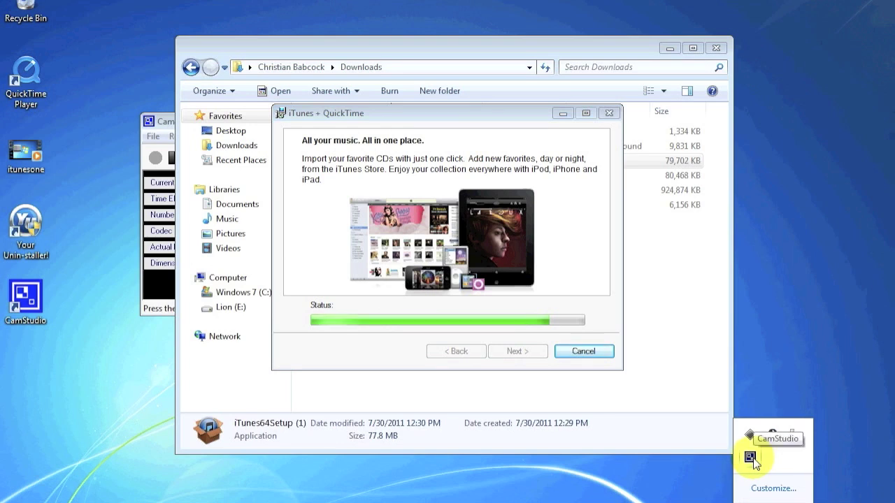